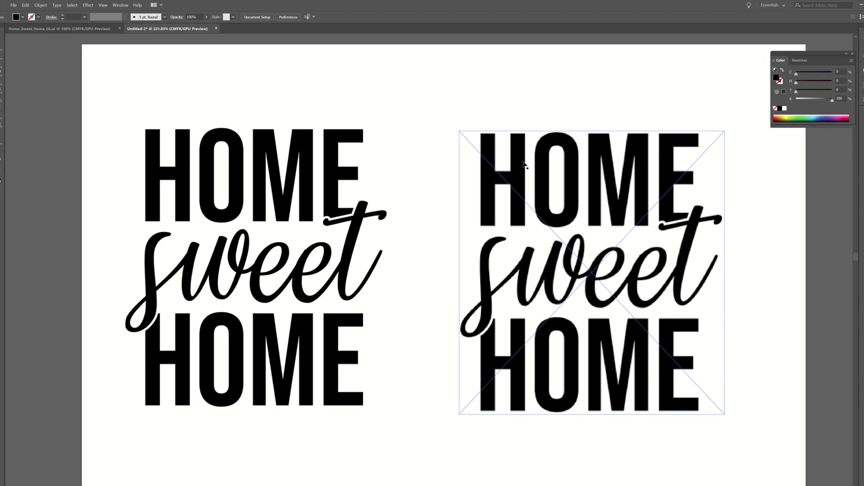
Step: Enlarge the placed image version of the design with its corner handles
scroll(328, 162, down, 4)
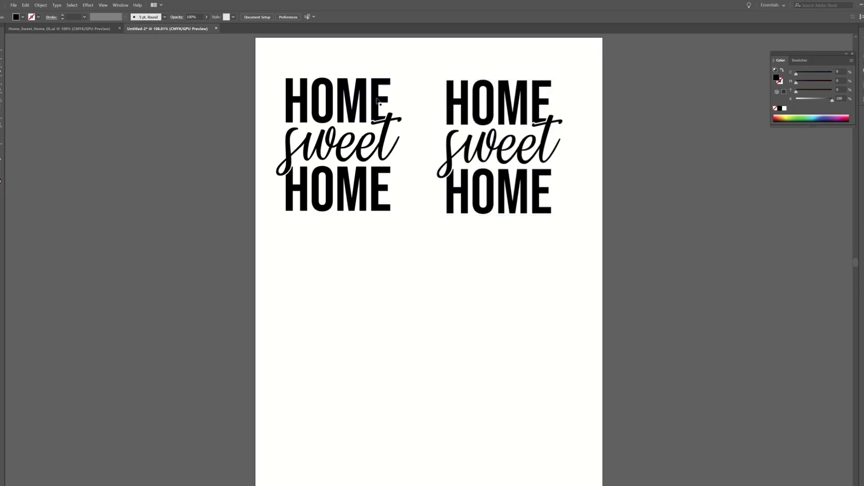
scroll(389, 100, up, 8)
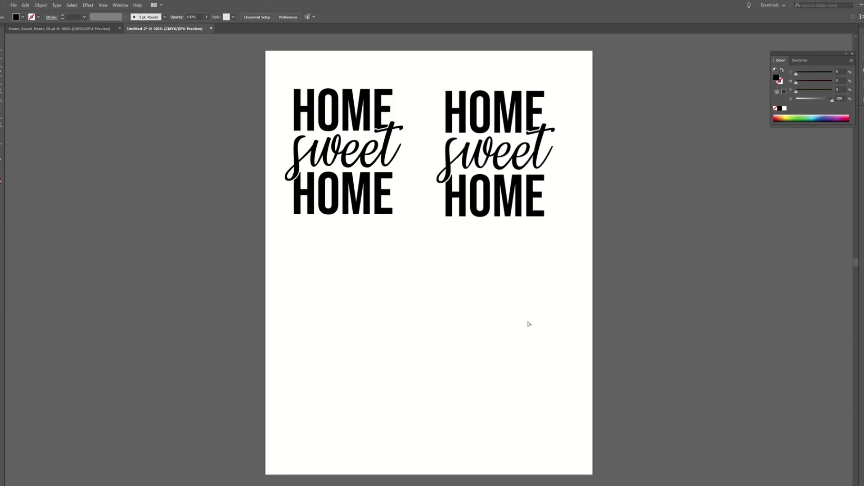
click(521, 182)
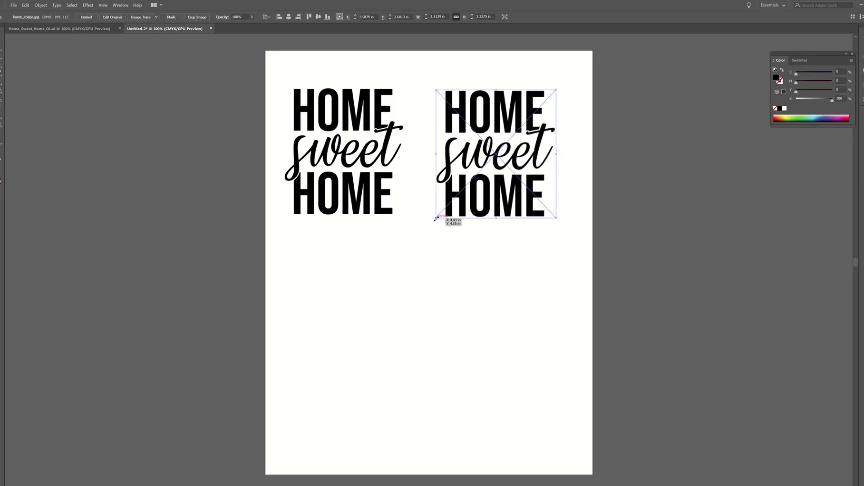
drag(437, 218, 275, 444)
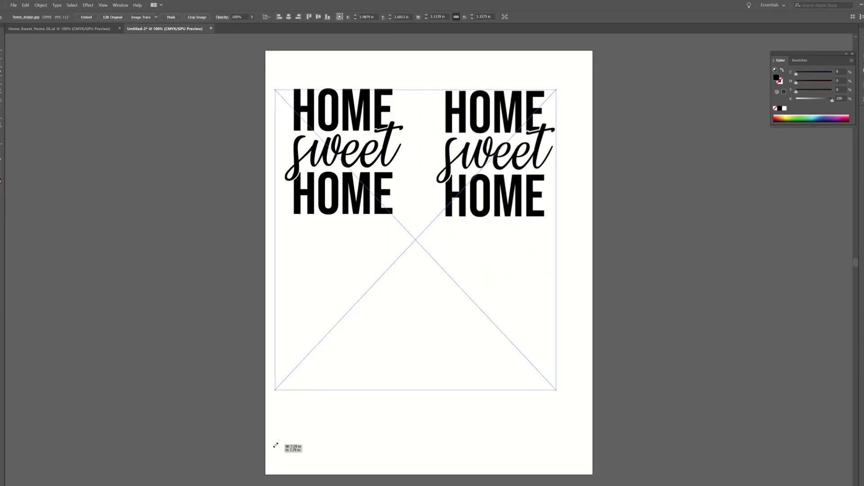
drag(557, 392, 582, 418)
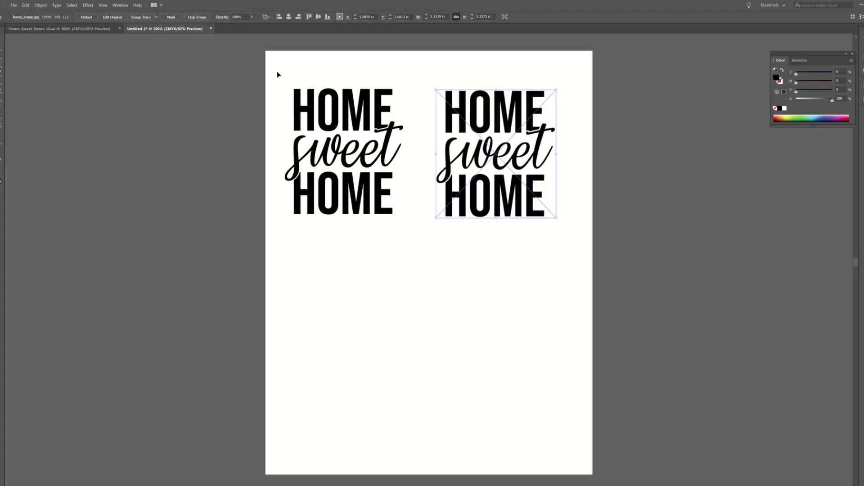
Step: Delete the placed image copy and scale the left vector lettering up to page width
drag(278, 73, 408, 236)
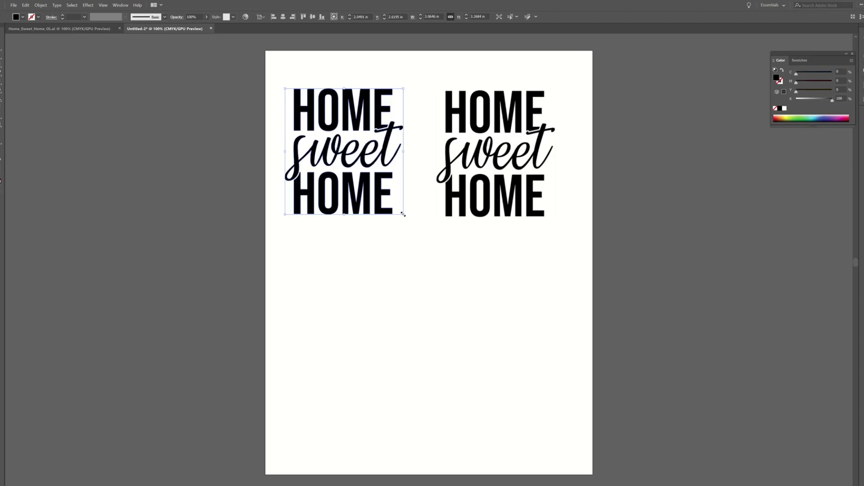
click(481, 197)
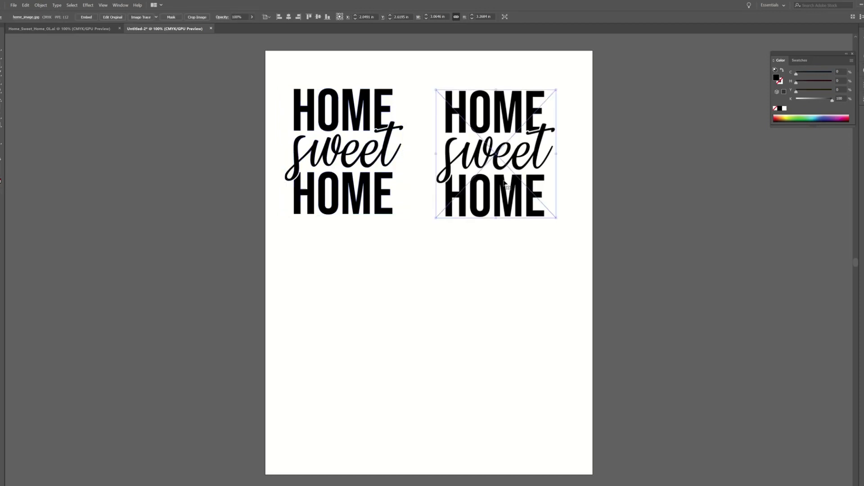
key(Delete)
click(370, 199)
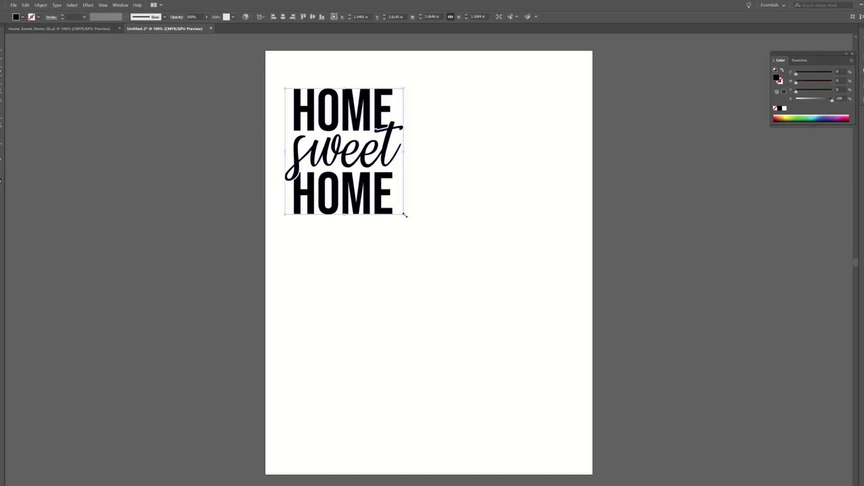
drag(403, 214, 579, 463)
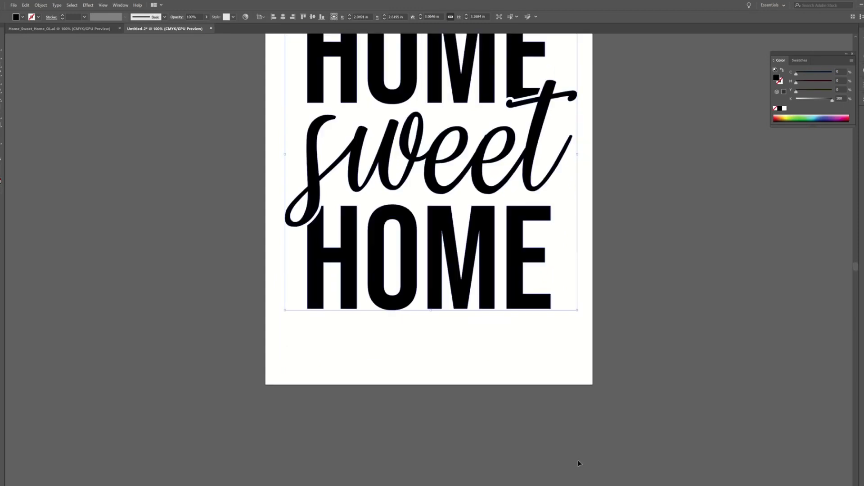
drag(434, 101, 482, 193)
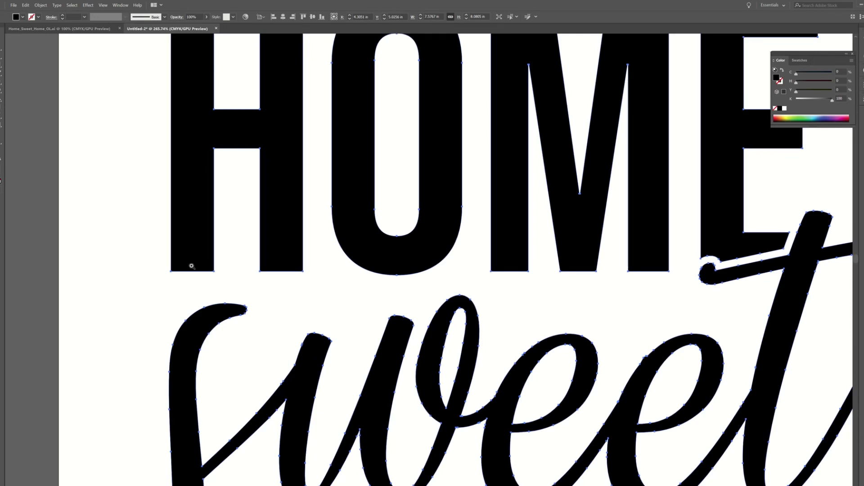
Step: Fit the page in view, undo the changes, and switch to Home_Sweet_Home_OL.ai
drag(192, 267, 189, 266)
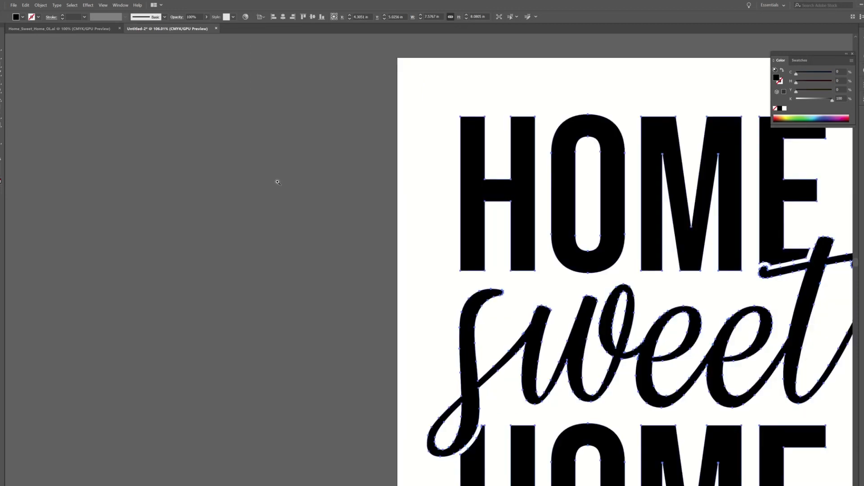
click(278, 181)
key(ctrl+0)
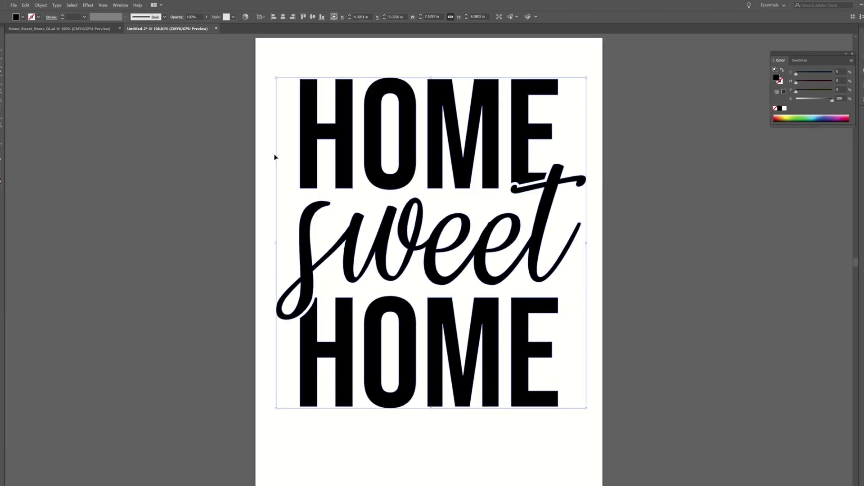
key(ctrl+z)
key(ctrl+z)
key(ctrl+z)
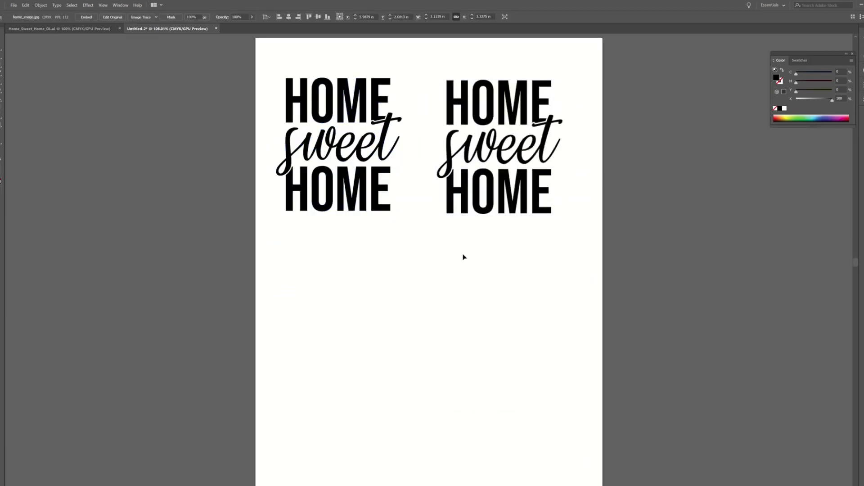
key(ctrl+Tab)
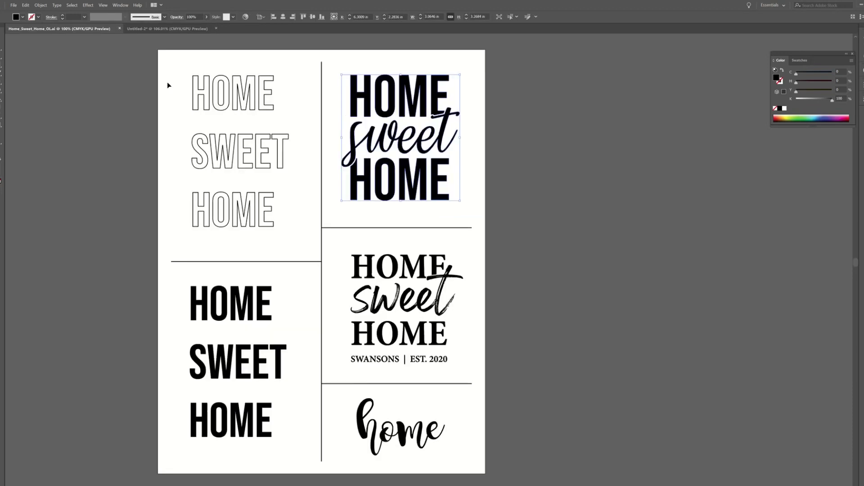
Step: Float the Color panel, keep CMYK Color document mode, and marquee-select every design
click(504, 91)
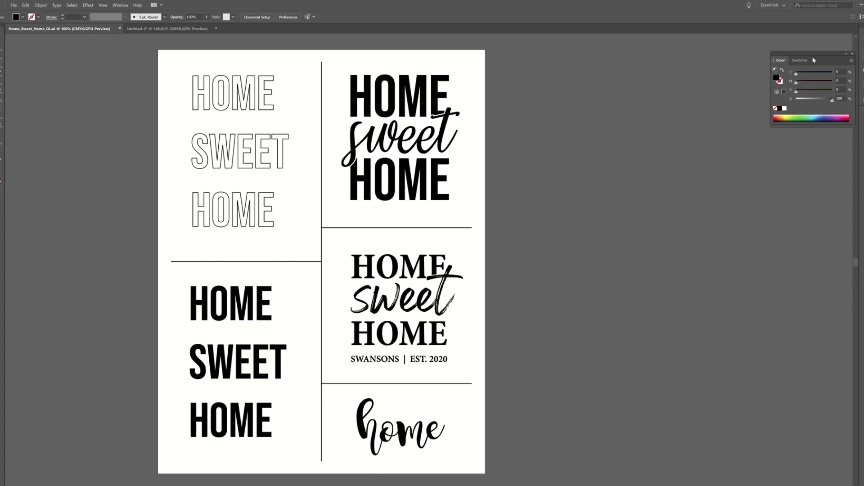
drag(815, 57, 534, 126)
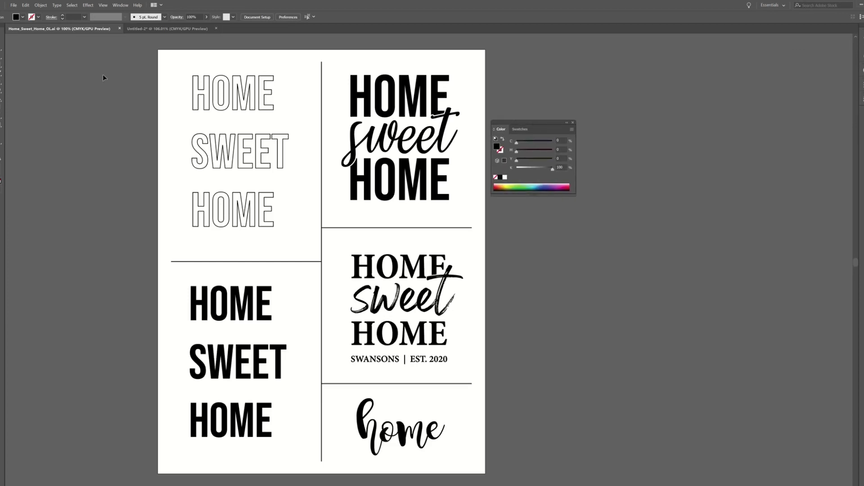
click(11, 5)
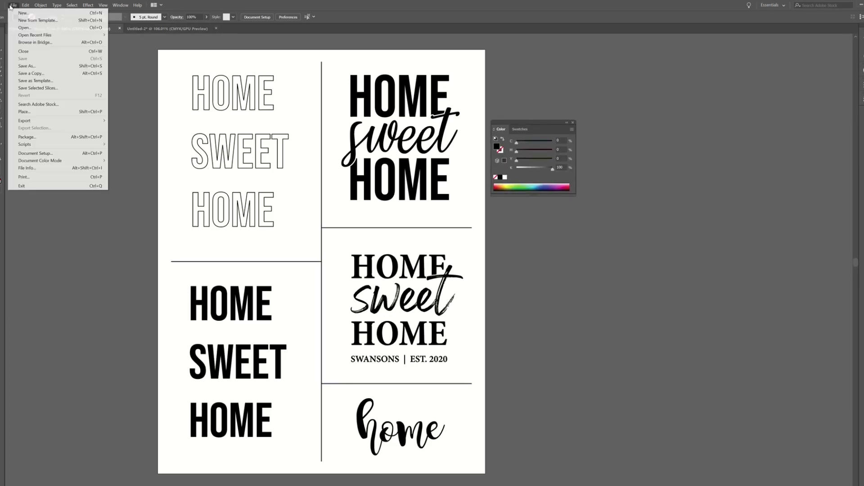
mouse_move(90, 160)
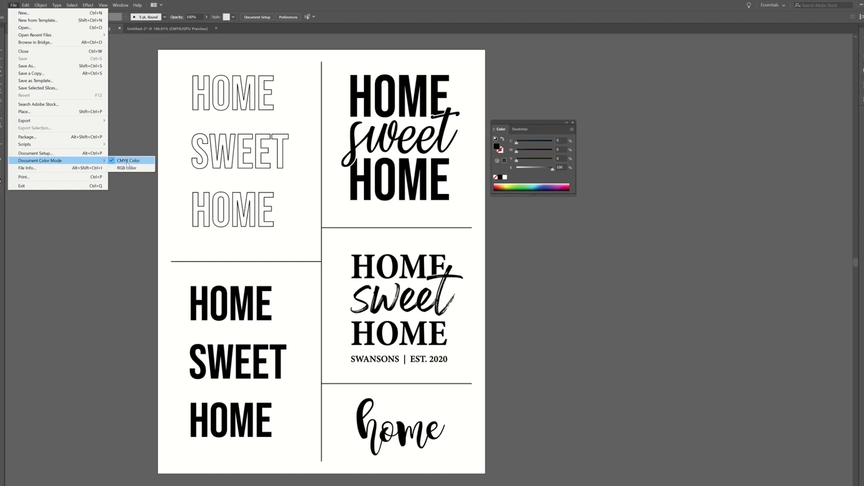
click(127, 161)
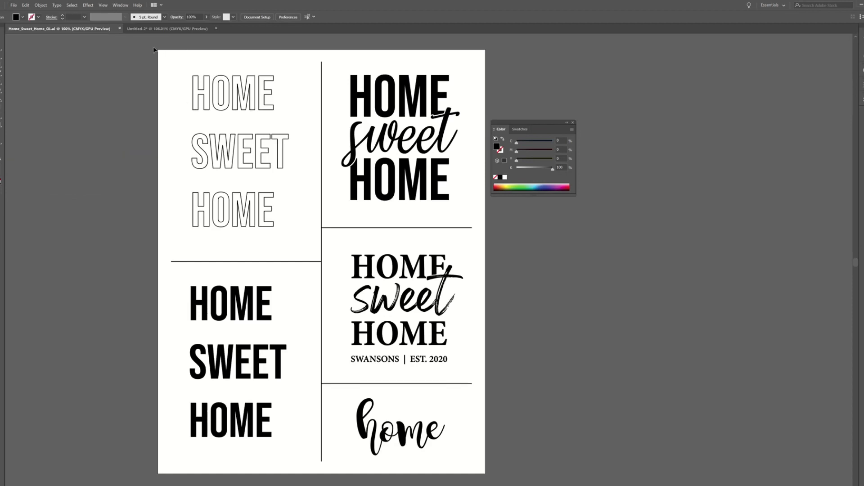
drag(153, 49, 493, 468)
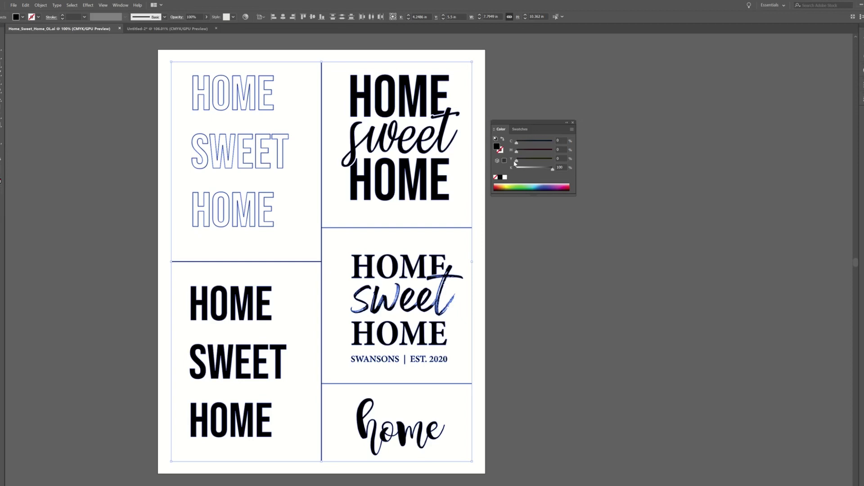
Step: Apply a rich black of C 100, M 100, Y 100 to the selected designs
click(561, 140)
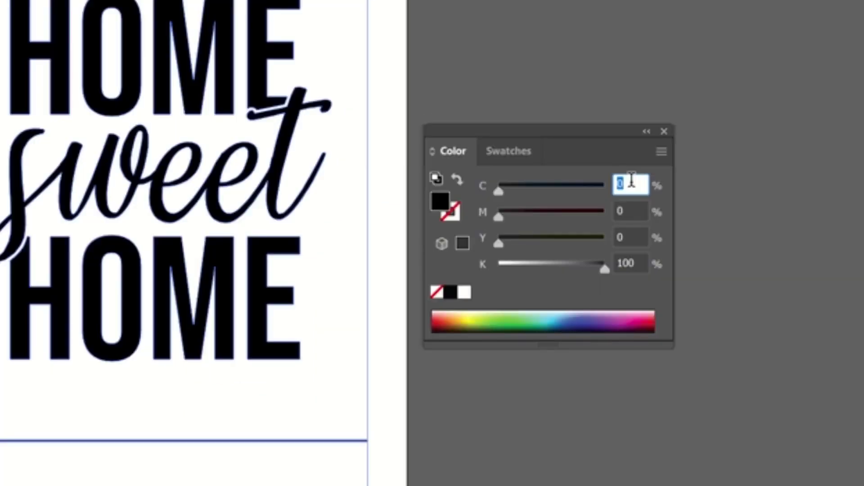
text(100)
key(Tab)
text(100)
key(Tab)
text(100)
key(Tab)
key(Return)
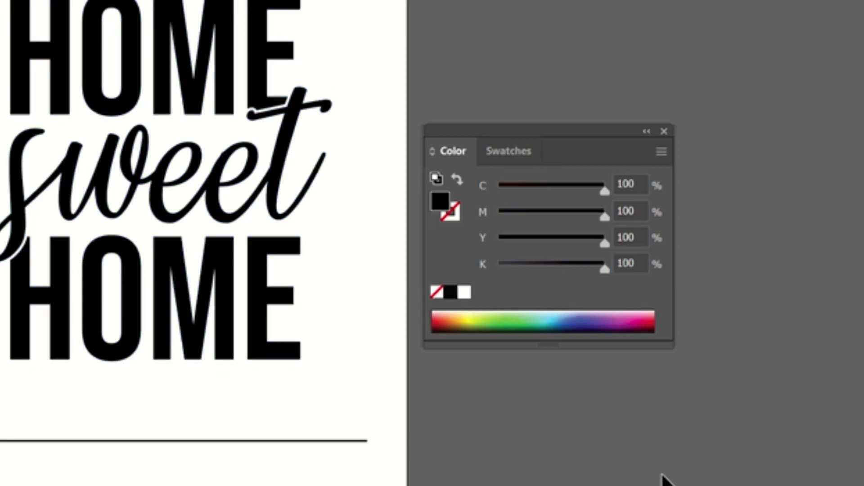
Step: Change the fill mix to C 80, M 90, Y 50, K 80
click(631, 180)
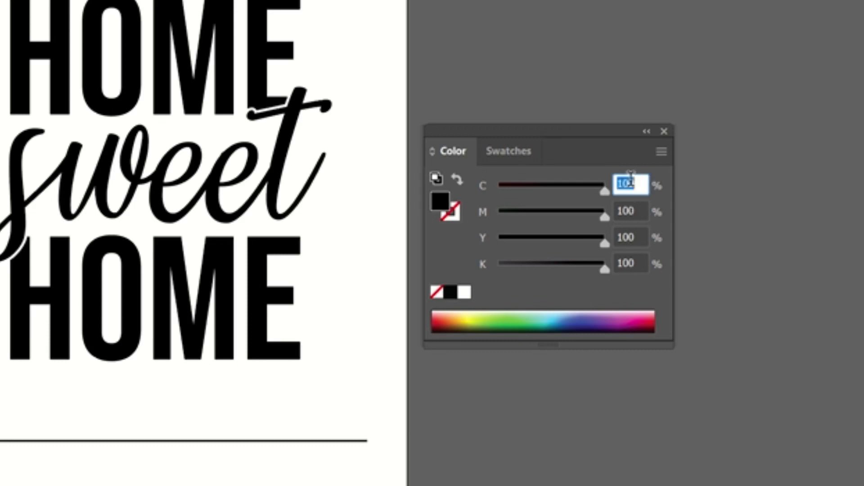
text(80)
key(Tab)
text(90)
key(Tab)
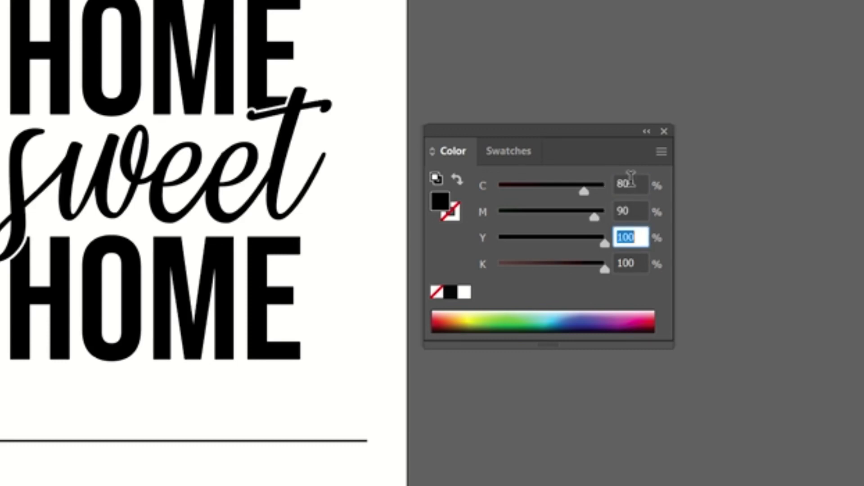
text(50)
key(Tab)
text(80)
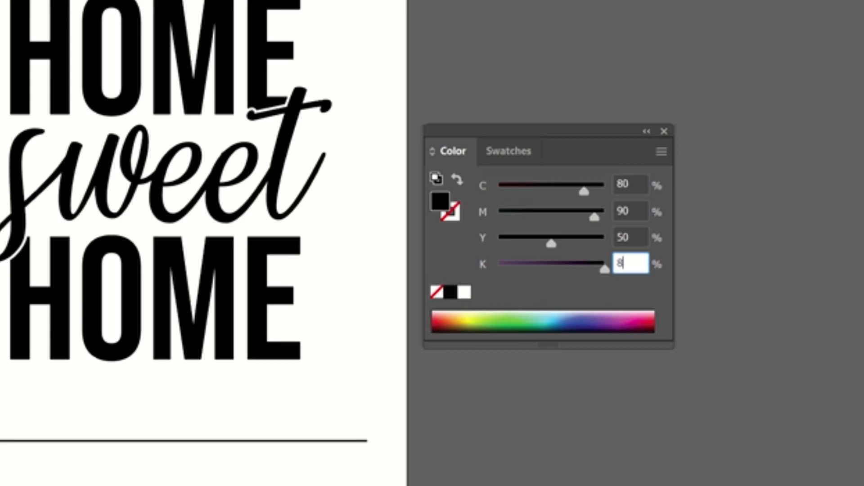
key(Tab)
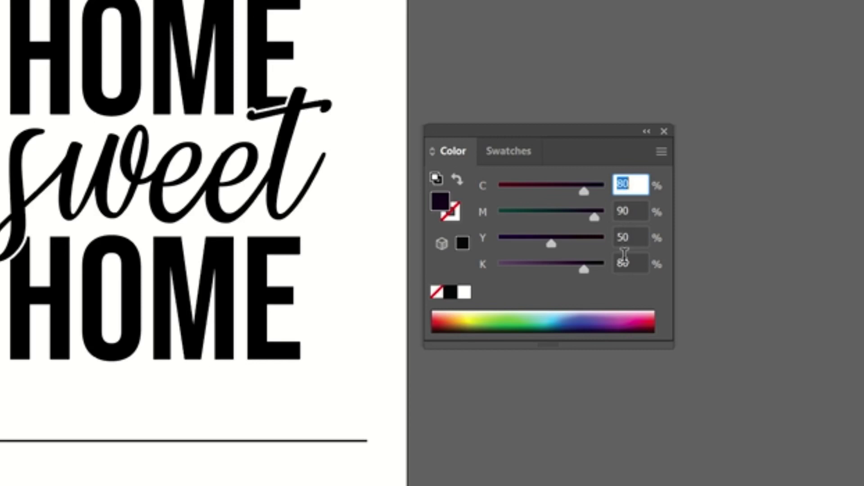
click(748, 106)
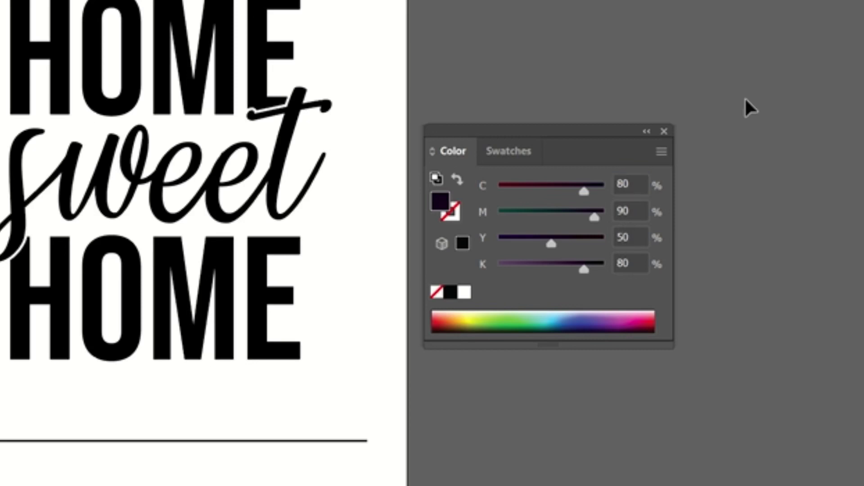
Step: Select all artwork and set cyan, magenta and yellow to 0 with K at 100%
key(ctrl+a)
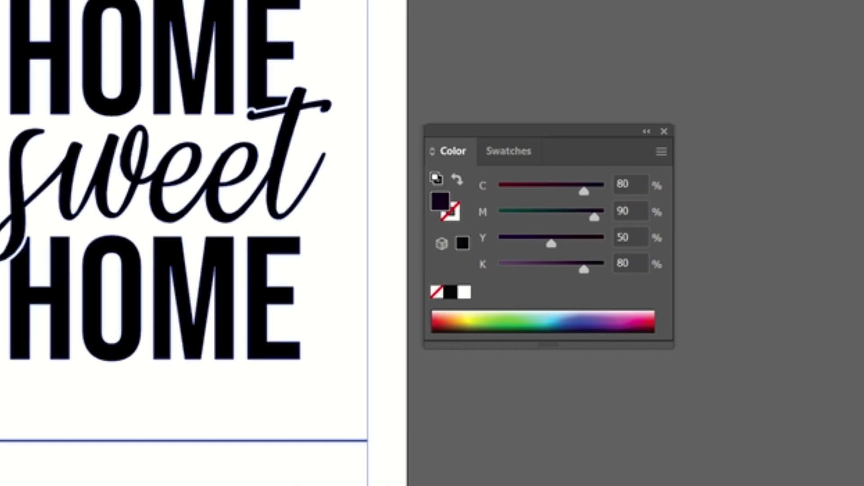
click(632, 180)
double_click(631, 180)
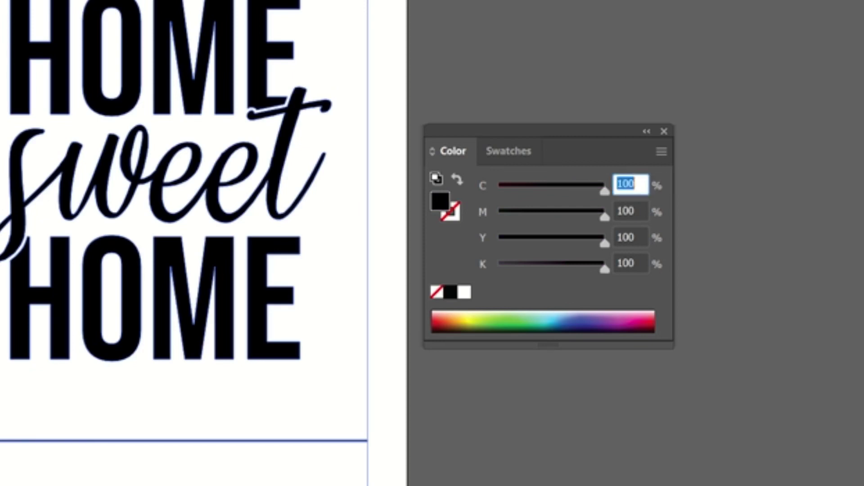
text(0)
key(Tab)
text(0)
key(Tab)
text(0)
key(Tab)
key(Return)
click(495, 394)
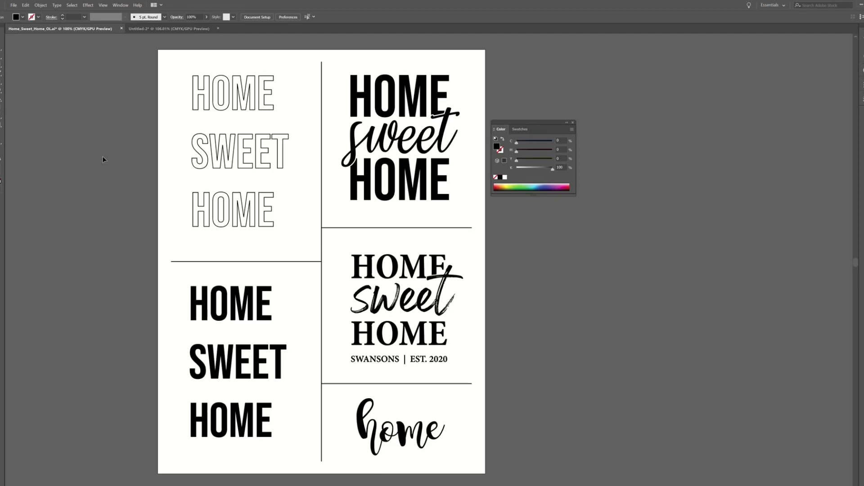
Step: Open the Print dialog from the File menu
click(14, 6)
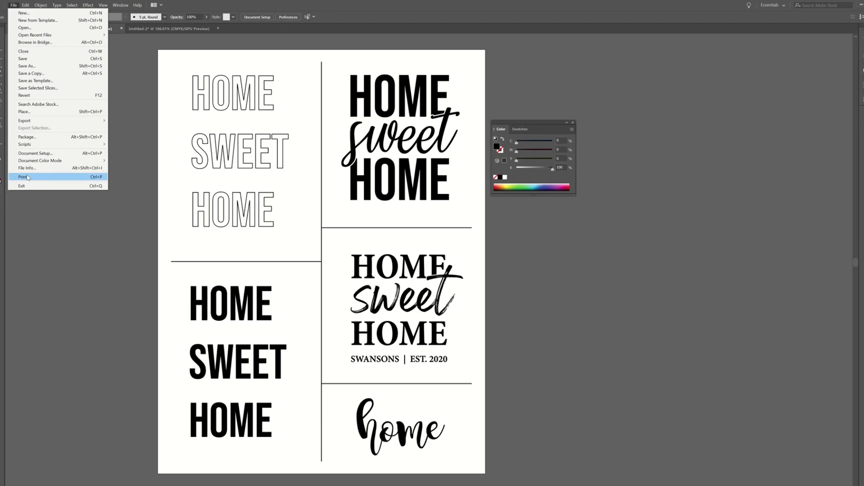
click(220, 193)
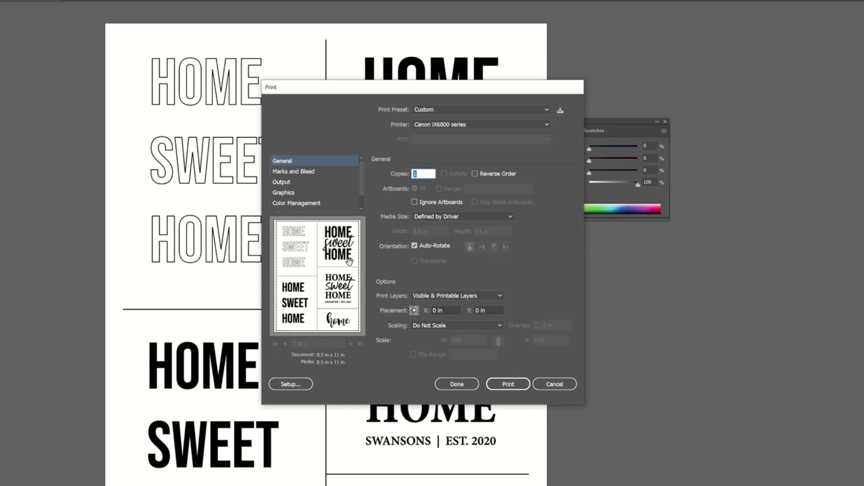
Step: Open the Canon printer preferences and set Media Type to Photo Paper Pro Platinum
click(291, 385)
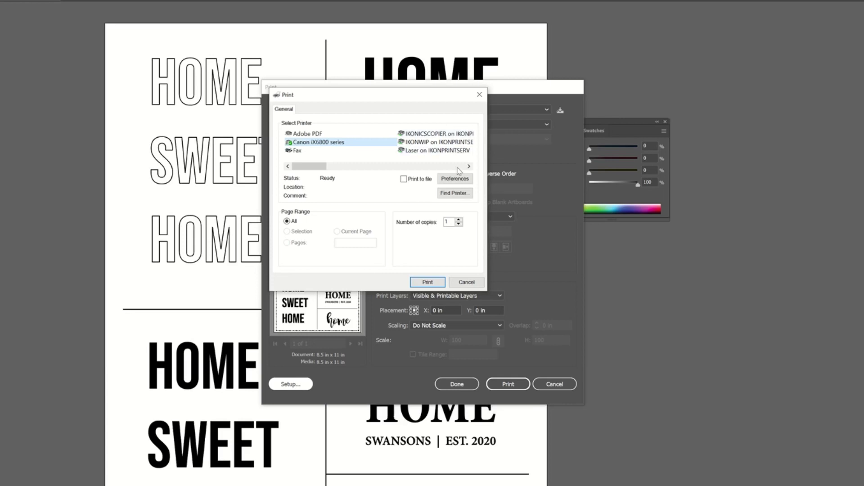
click(457, 180)
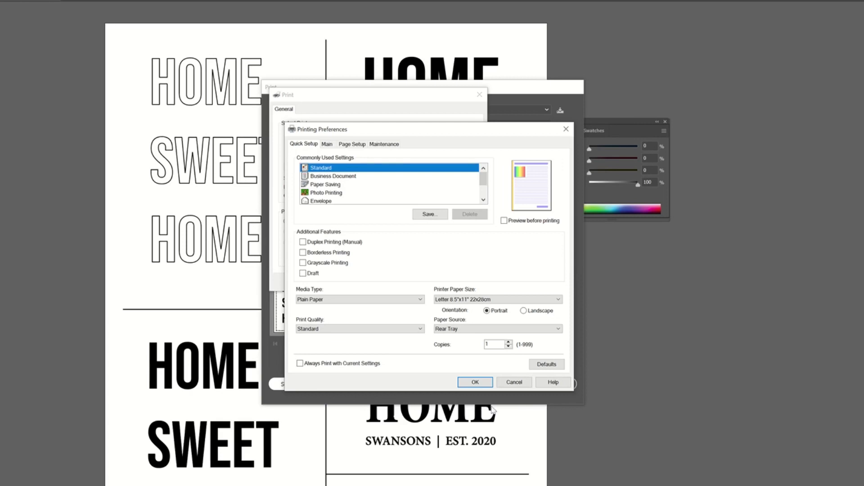
click(326, 145)
click(499, 161)
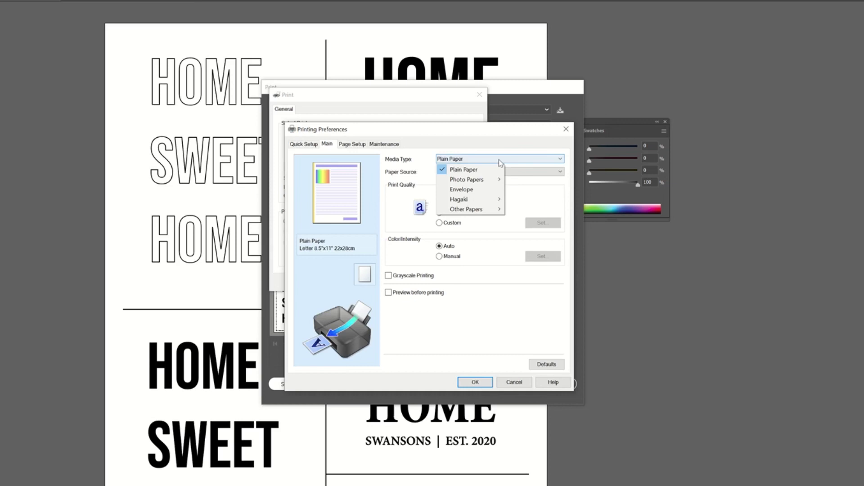
mouse_move(495, 180)
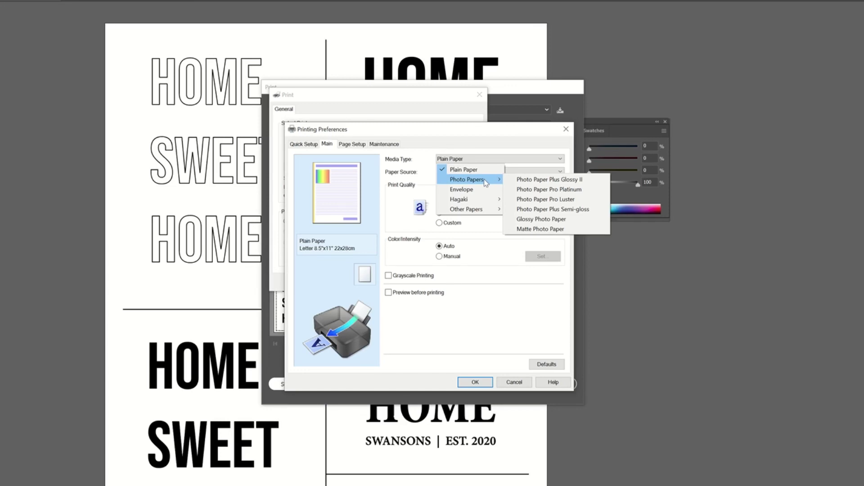
click(567, 194)
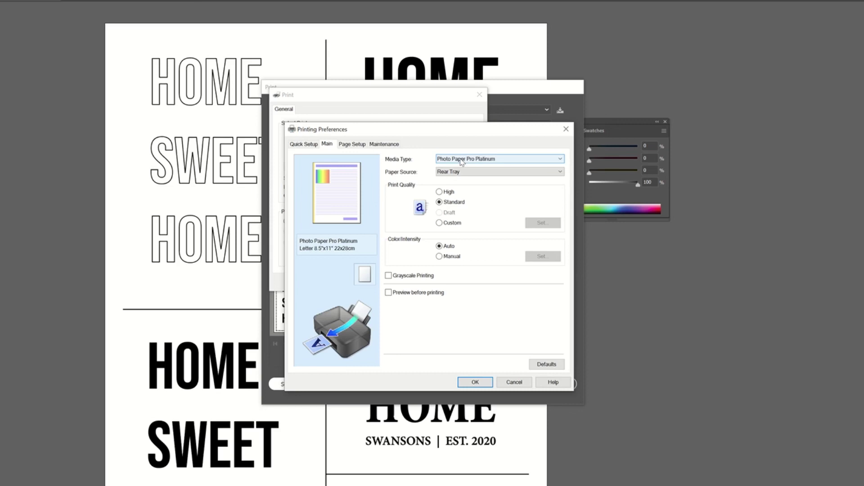
Step: Choose Custom print quality and set the quality slider to level 1 (Fine)
click(440, 225)
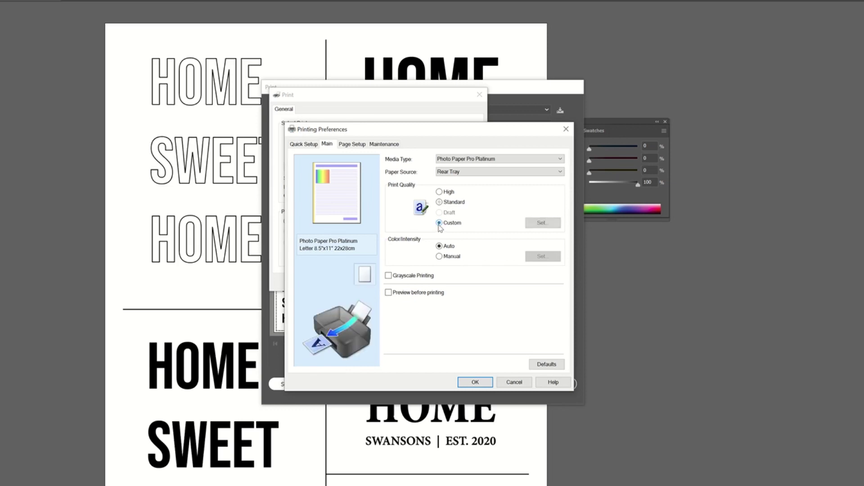
click(542, 224)
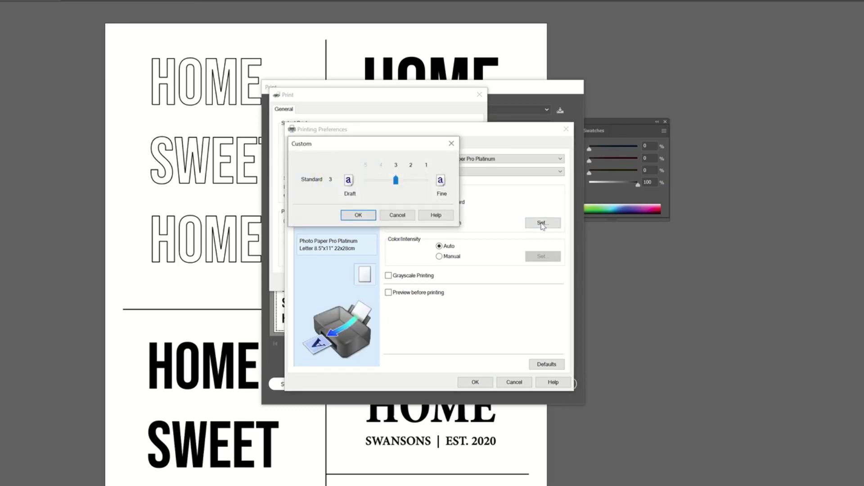
drag(396, 180, 431, 176)
click(373, 216)
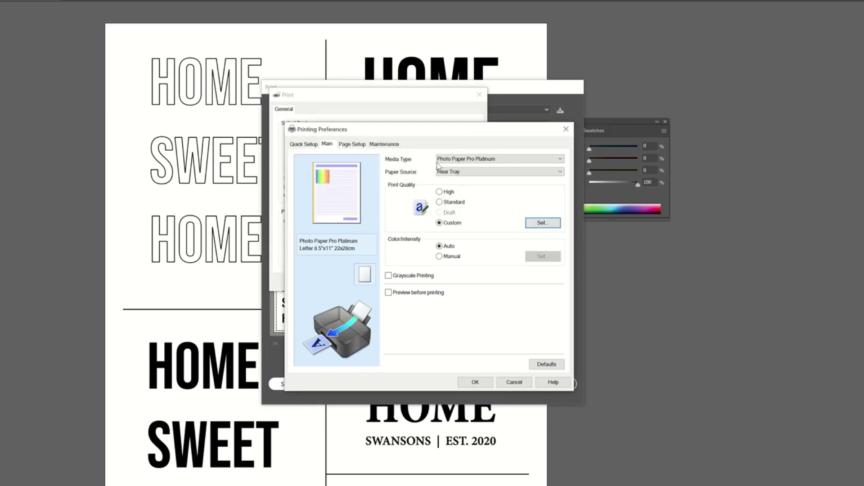
Step: Turn on Grayscale Printing and switch Color/Intensity to Manual
click(388, 279)
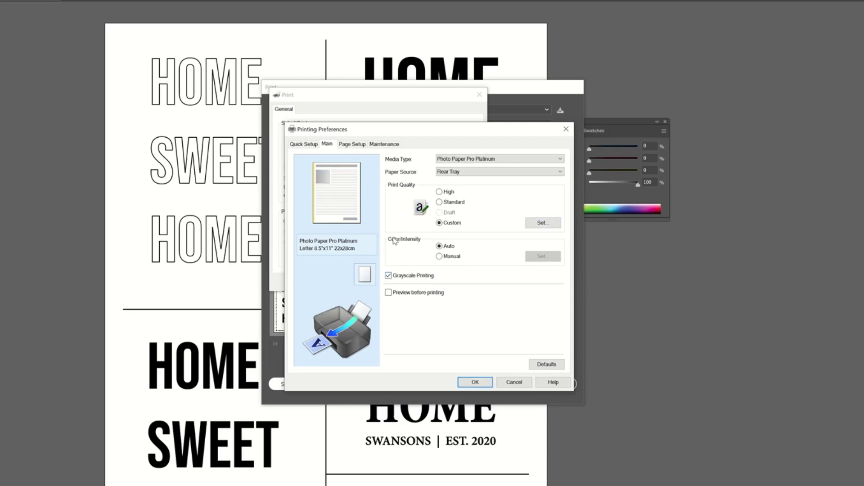
click(451, 259)
click(556, 258)
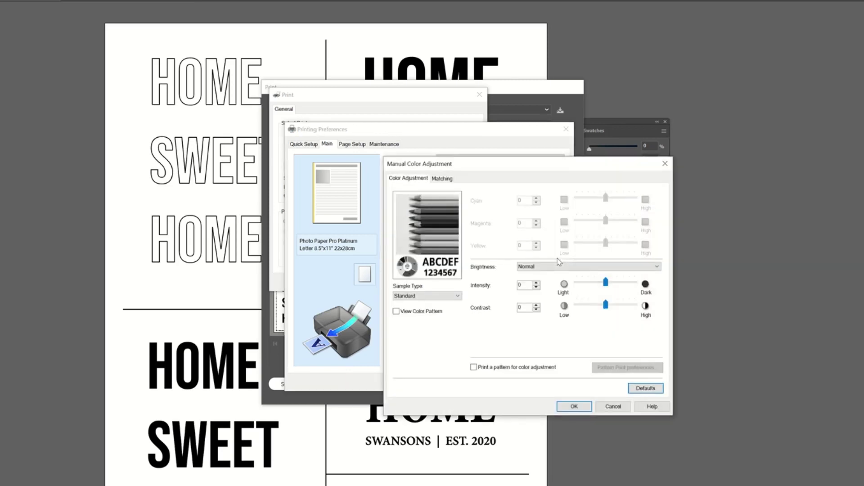
Step: Set Brightness to Dark, Contrast to 50, adjust Intensity, and confirm the adjustments
click(531, 269)
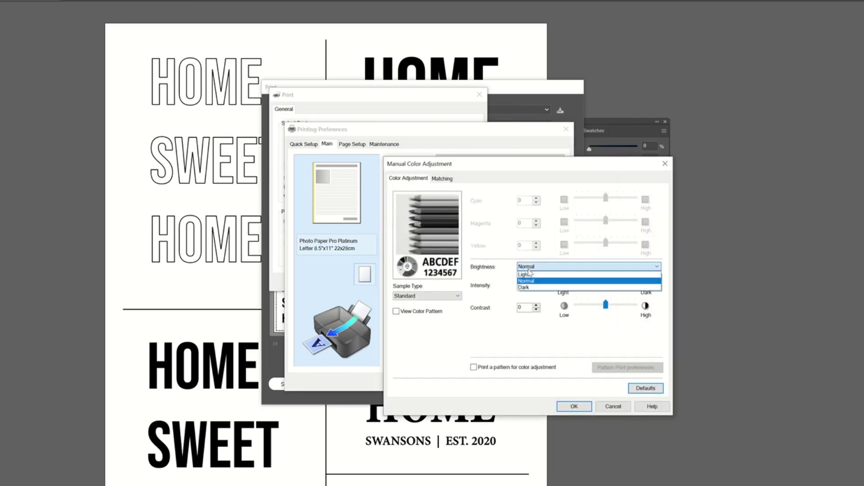
click(532, 286)
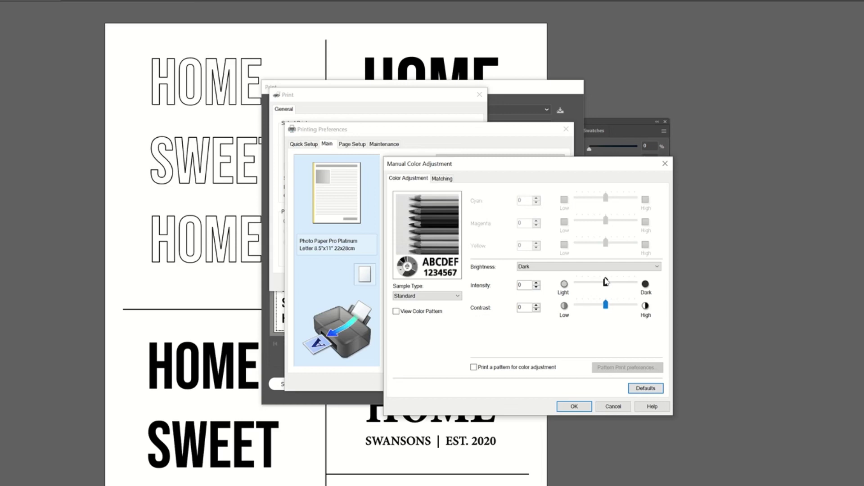
drag(607, 281, 660, 283)
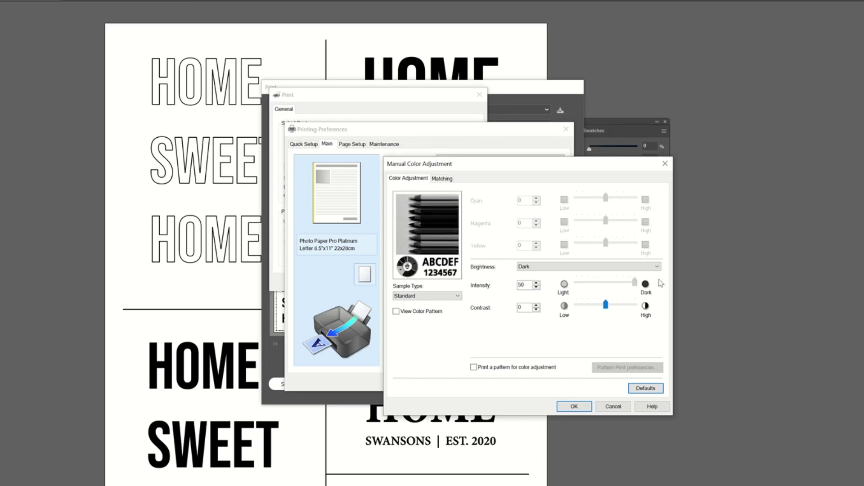
drag(606, 305, 653, 309)
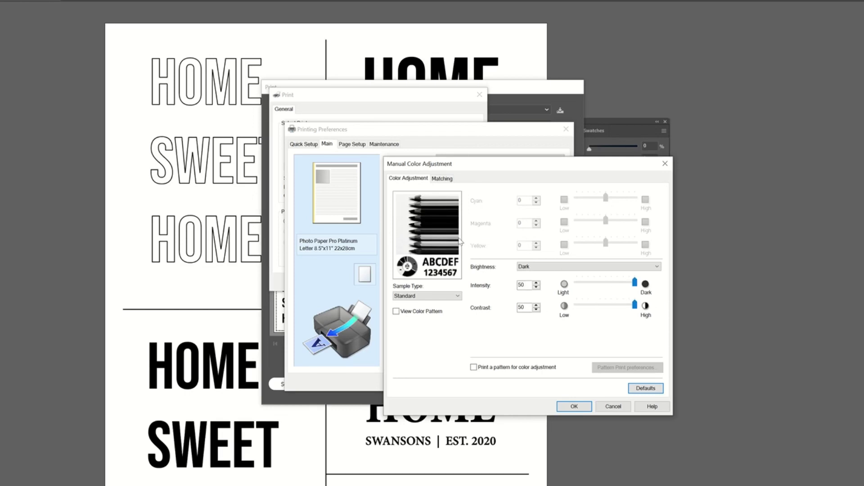
mouse_move(635, 282)
mouse_down()
mouse_move(593, 288)
mouse_move(655, 291)
mouse_move(604, 289)
mouse_move(645, 292)
mouse_up()
click(575, 407)
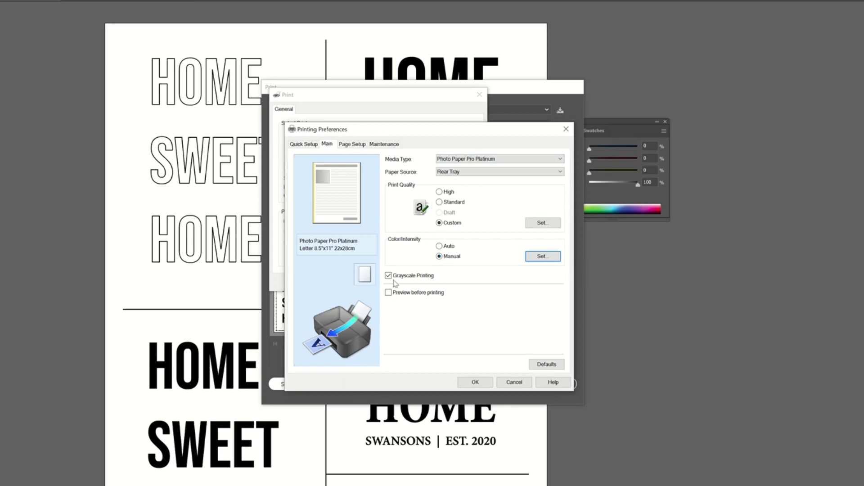
Step: Save the driver settings as the 'IKONART Film Positives' preset and close Printing Preferences
click(311, 147)
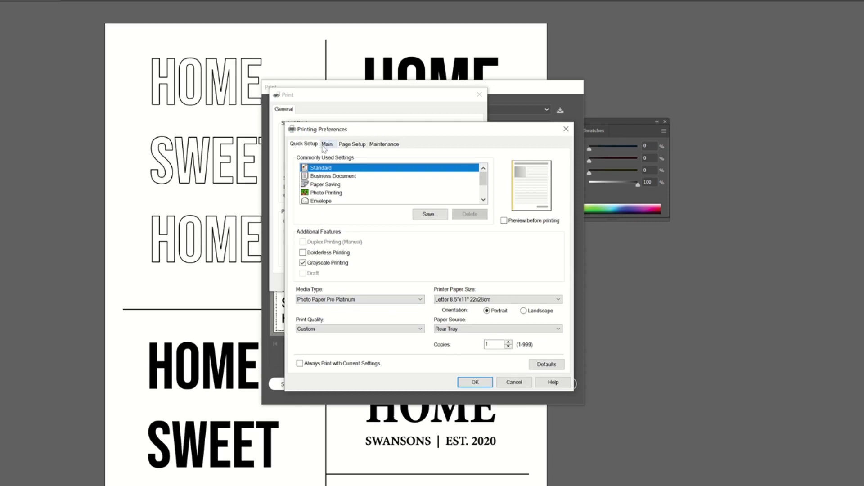
click(433, 214)
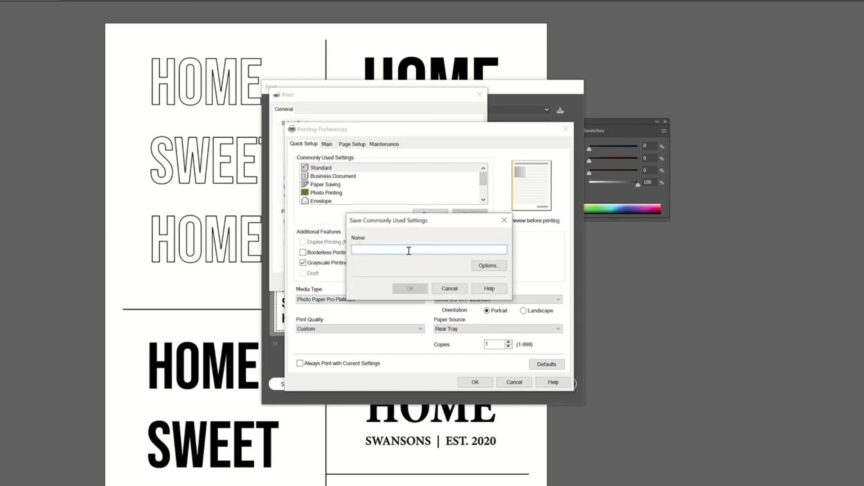
text(IKONART Film Positives)
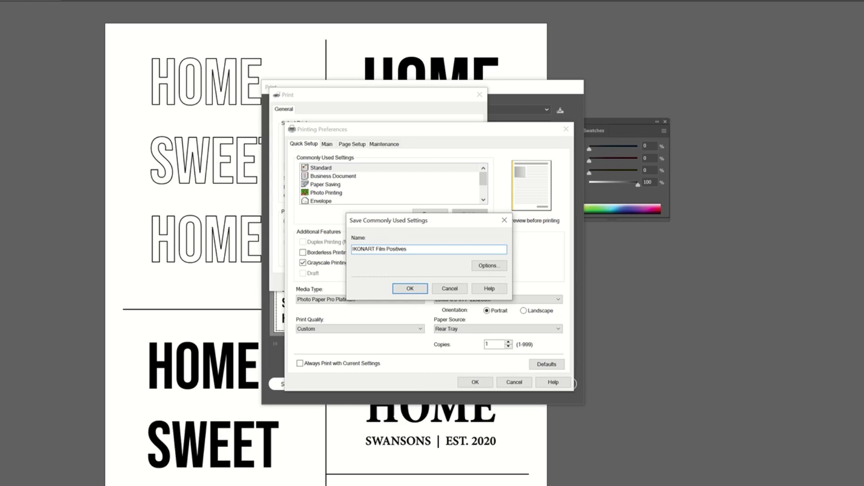
click(410, 289)
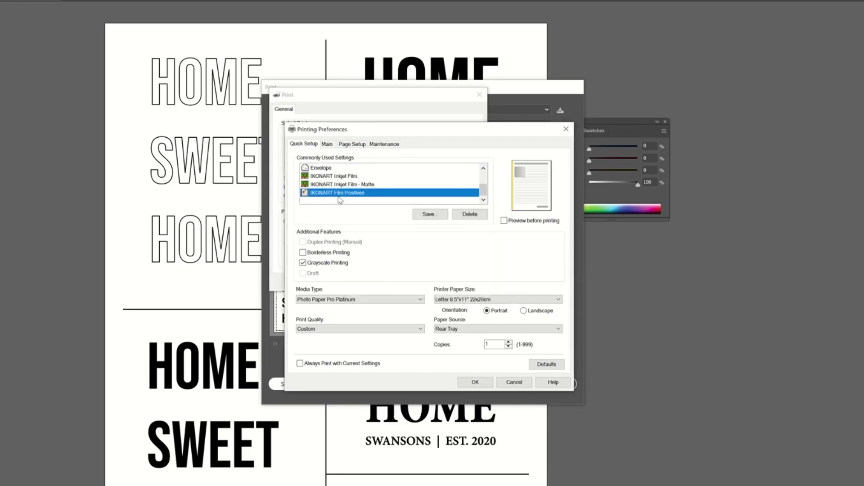
click(475, 382)
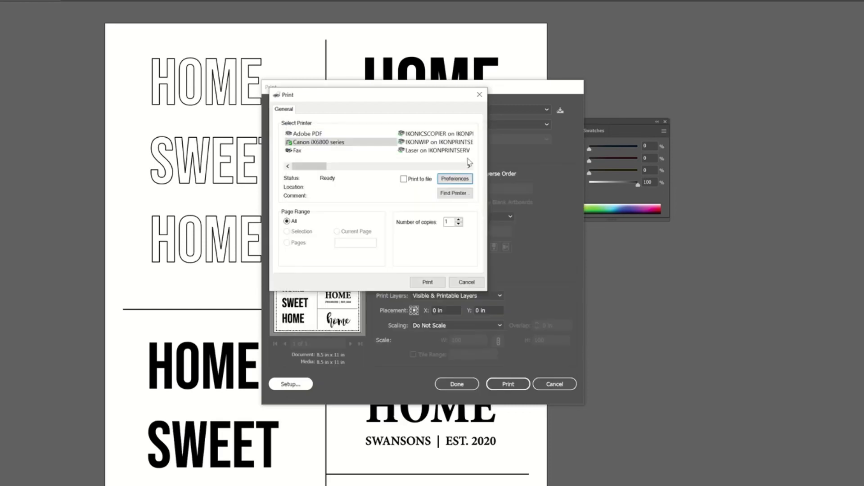
Step: Set Emulsion to Down (Right Reading) under Output and print the sheet
click(428, 282)
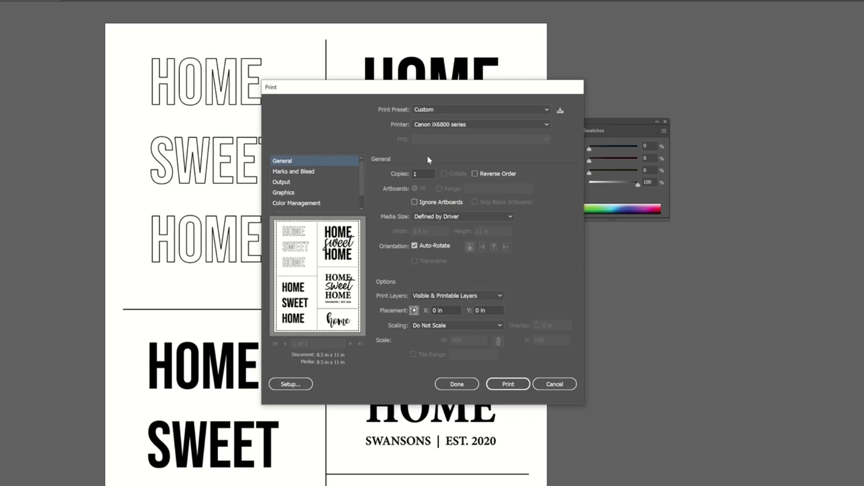
click(286, 183)
click(443, 189)
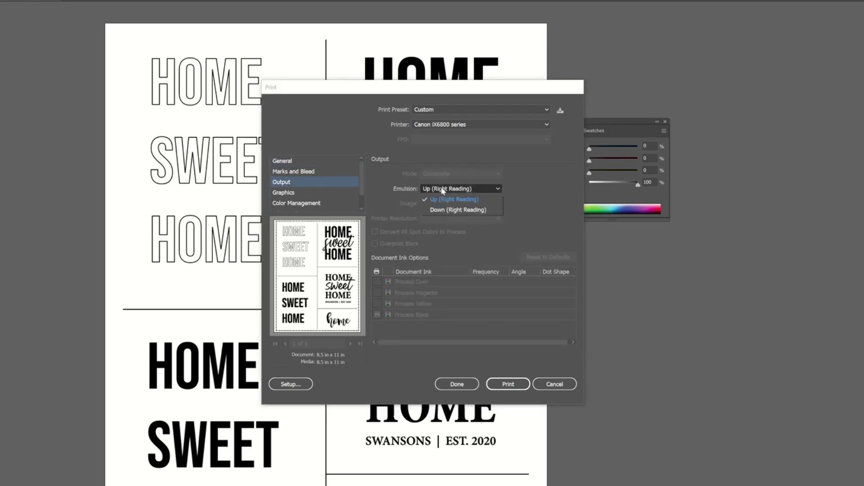
click(441, 210)
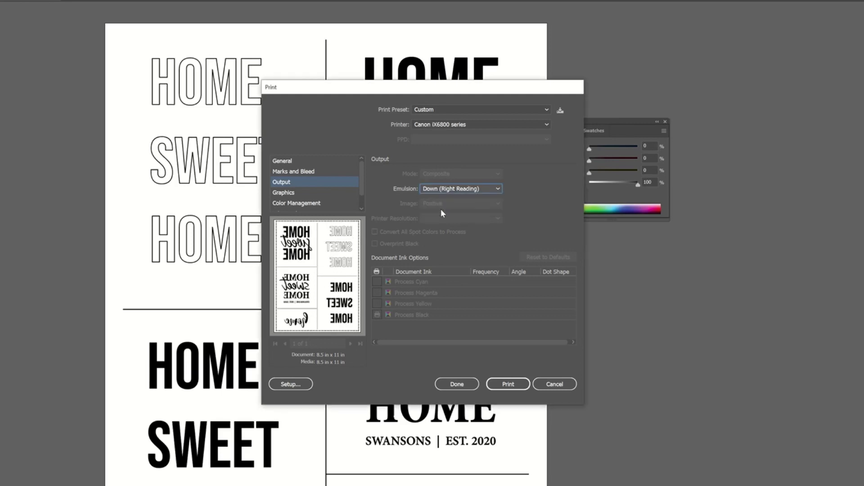
click(506, 386)
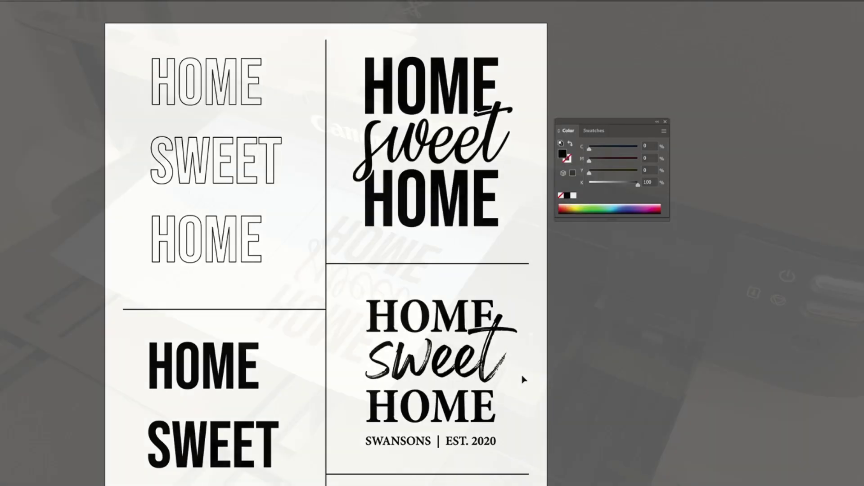